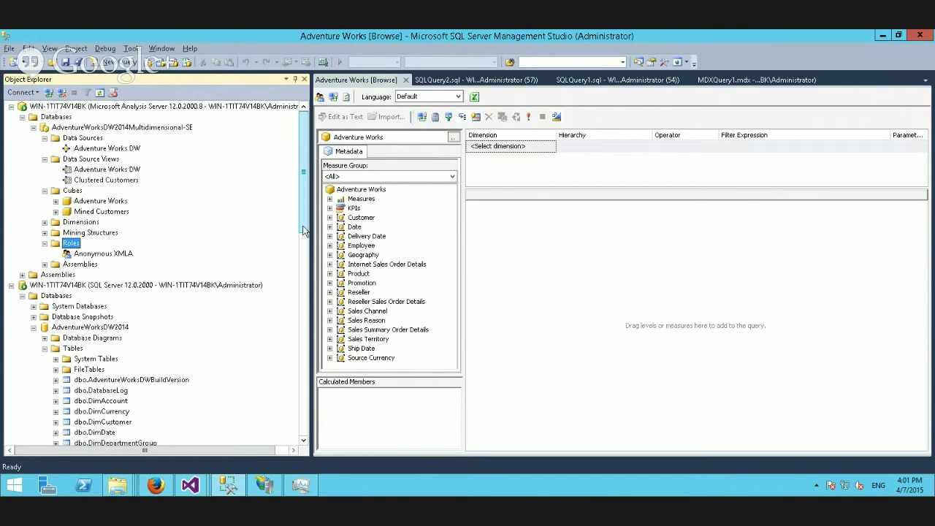
- Look through the Analysis Services and SQL Server databases and list the measure groups of the Adventure Works cube
{"action": "scroll", "coordinate": [303, 231], "scroll_direction": "down", "scroll_amount": 8}
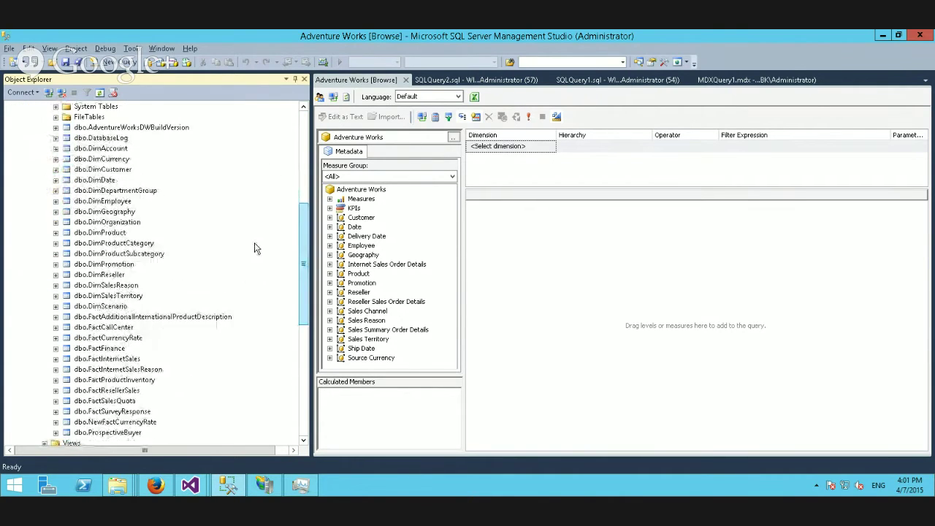
{"action": "scroll", "coordinate": [255, 249], "scroll_direction": "up", "scroll_amount": 4}
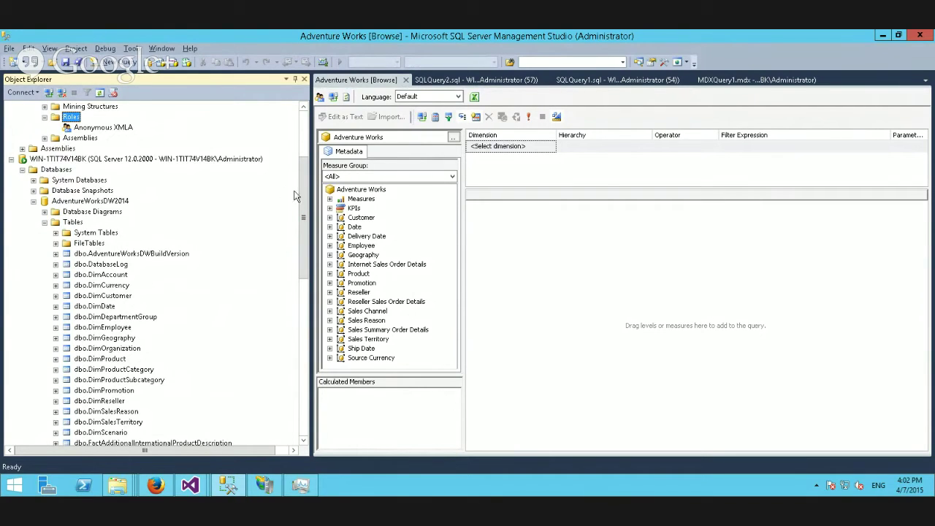
{"action": "left_click_drag", "start_coordinate": [303, 197], "coordinate": [304, 150]}
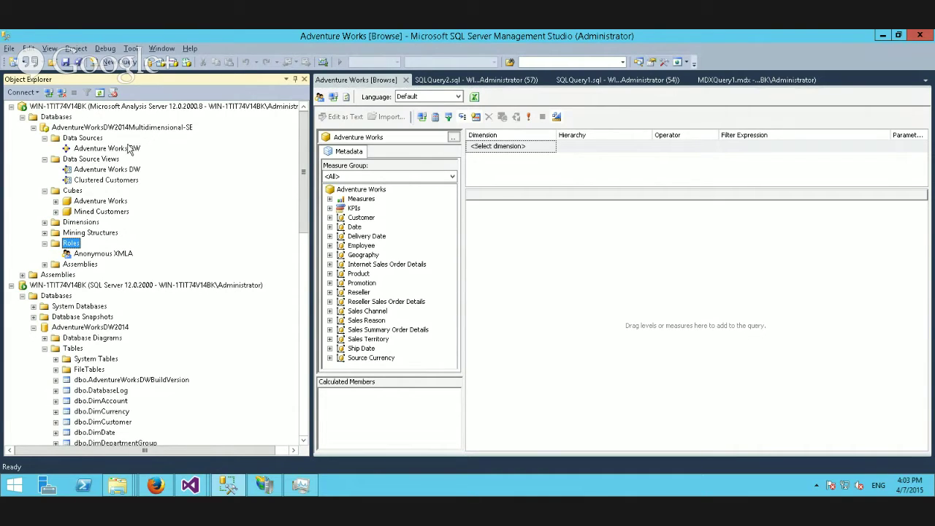
{"action": "left_click", "coordinate": [55, 201]}
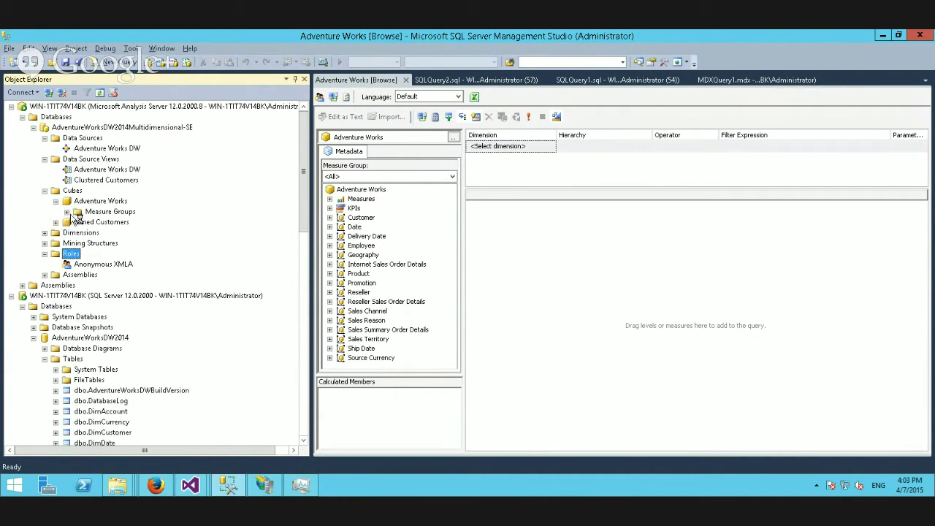
{"action": "left_click", "coordinate": [67, 211]}
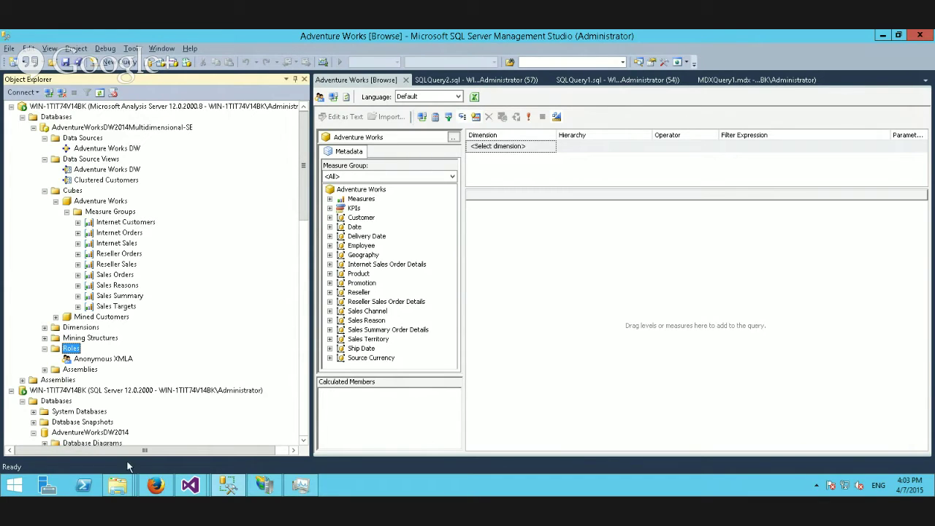
- Show the OLAP web folder's files in File Explorer and move its window over the object tree
{"action": "left_click", "coordinate": [129, 483]}
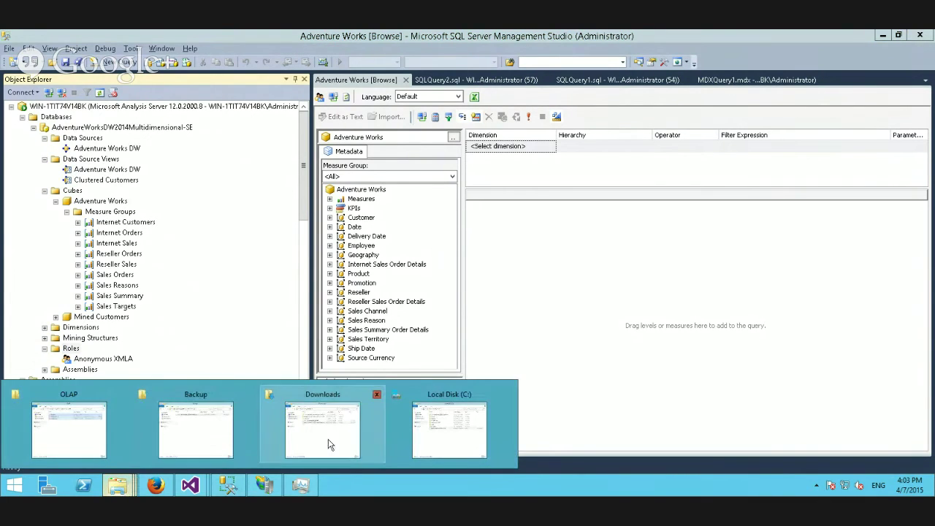
{"action": "left_click", "coordinate": [71, 436]}
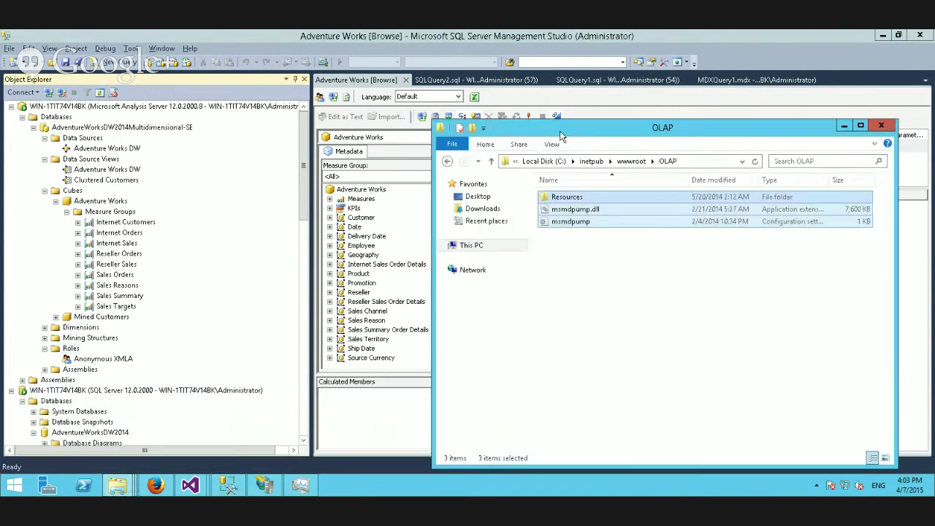
{"action": "left_click_drag", "start_coordinate": [548, 133], "coordinate": [306, 139]}
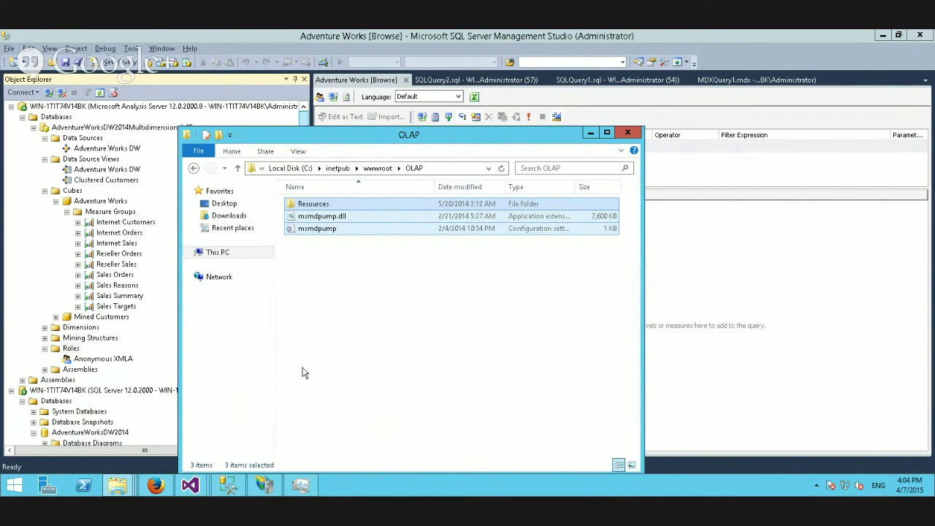
- Switch to IIS Manager and show the handler mappings of the Resources folder in the OLAP application
{"action": "mouse_move", "coordinate": [267, 483]}
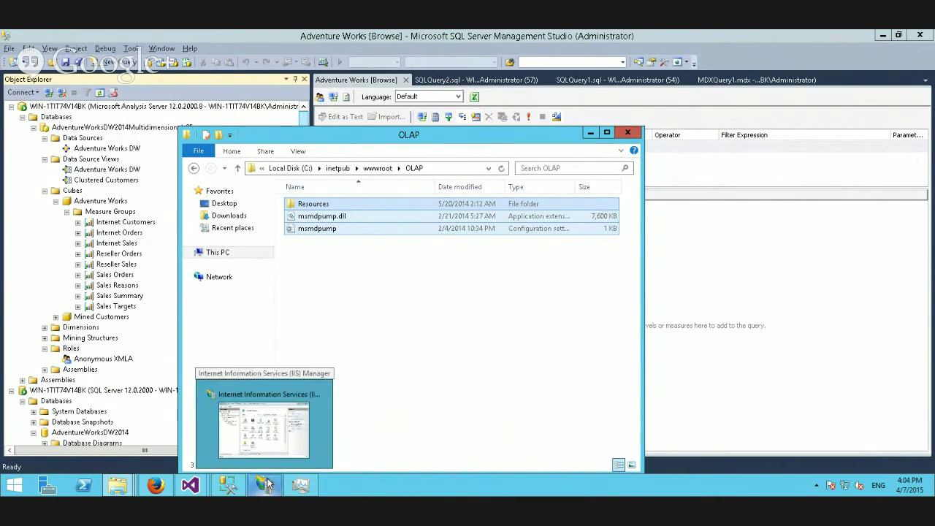
{"action": "left_click", "coordinate": [267, 484]}
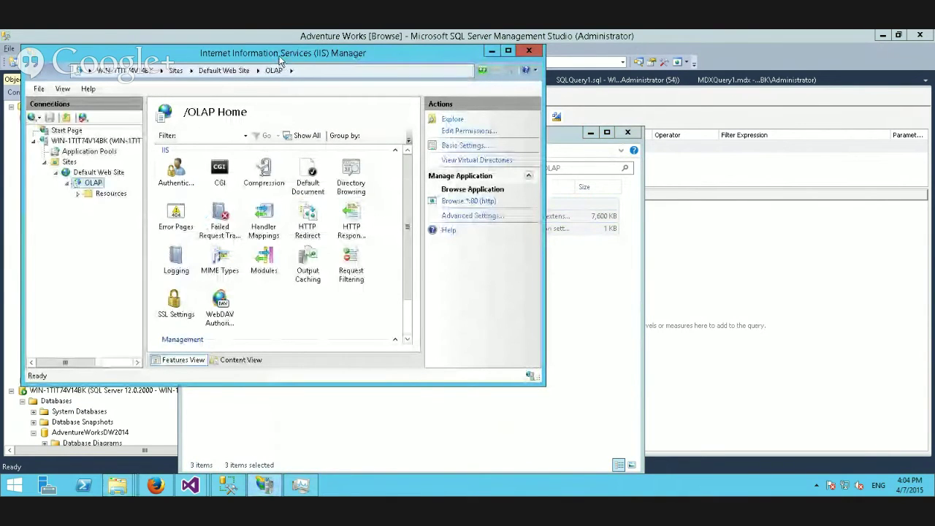
{"action": "left_click_drag", "start_coordinate": [280, 61], "coordinate": [274, 119]}
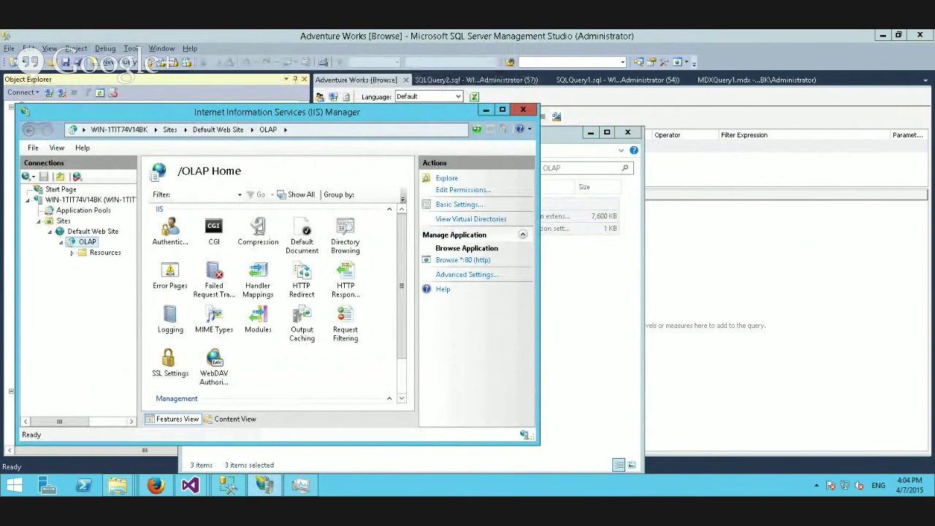
{"action": "left_click", "coordinate": [73, 254]}
{"action": "left_click", "coordinate": [95, 252]}
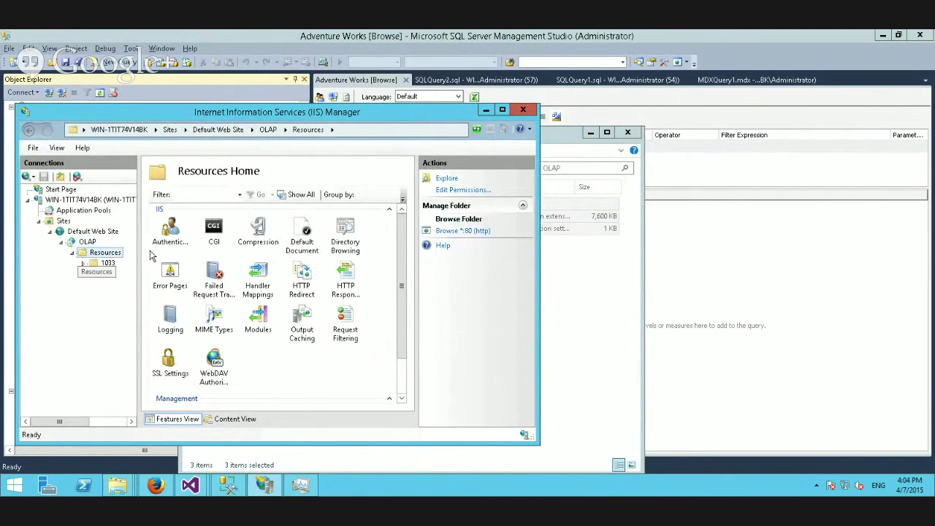
{"action": "double_click", "coordinate": [259, 292]}
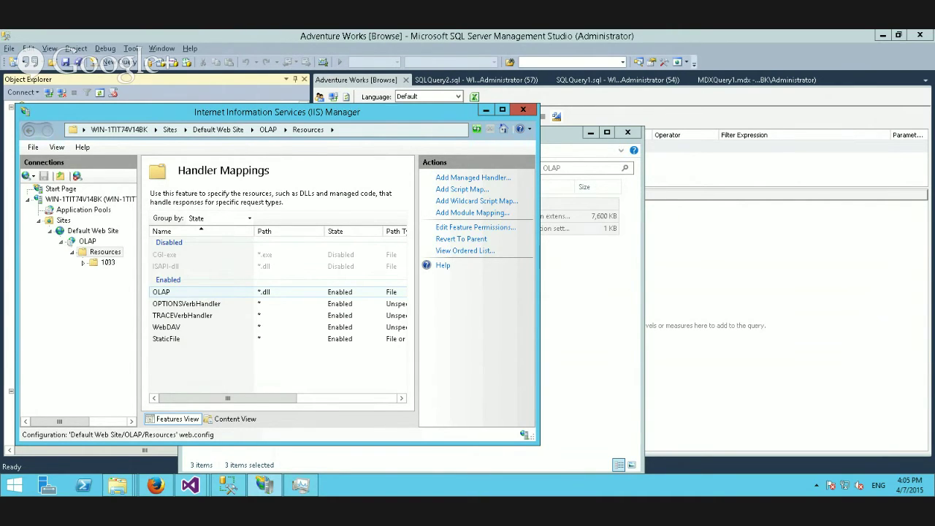
- Show the OLAP application's authentication settings and move the IIS Manager window aside
{"action": "left_click", "coordinate": [88, 243]}
{"action": "left_click", "coordinate": [174, 233]}
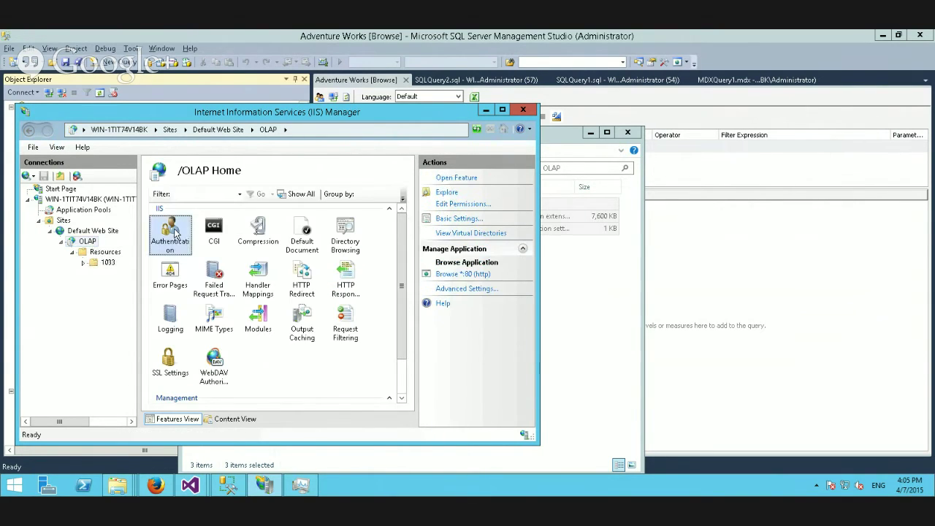
{"action": "double_click", "coordinate": [174, 232]}
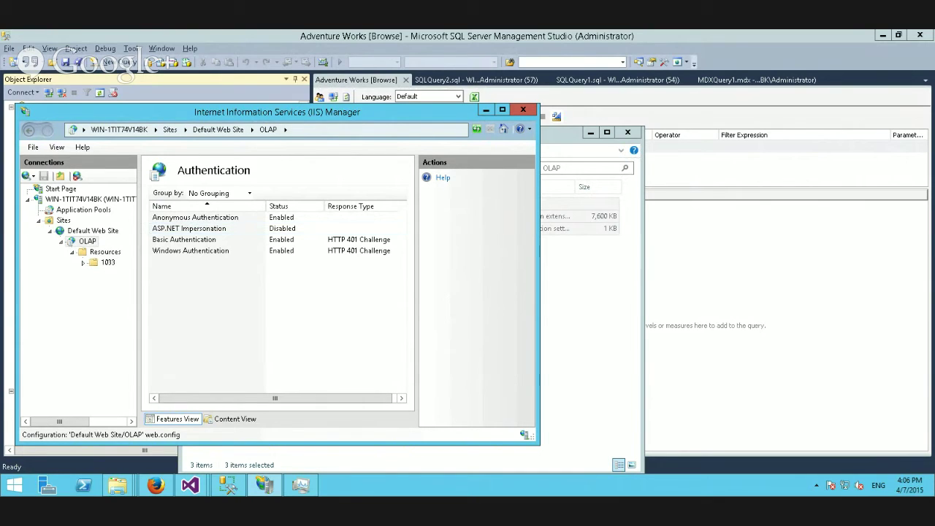
{"action": "left_click_drag", "start_coordinate": [415, 117], "coordinate": [768, 114]}
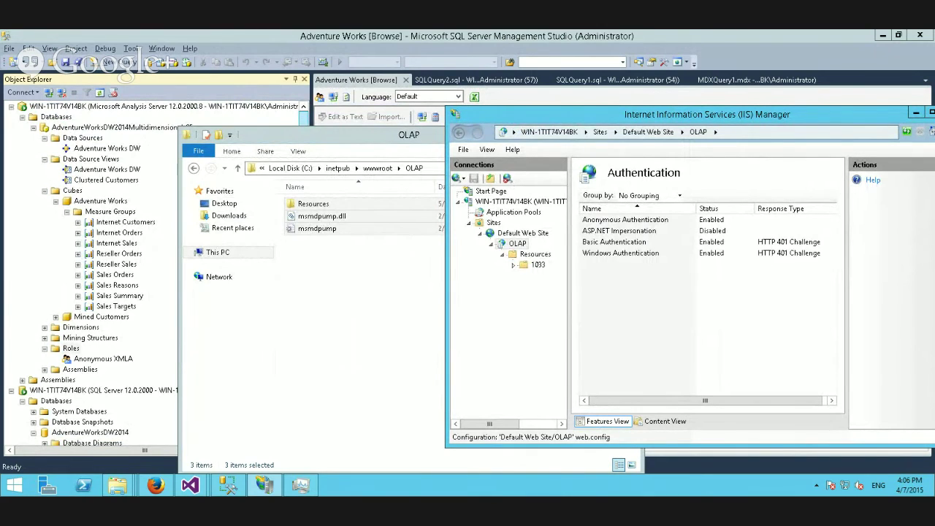
- Switch to Saiku's admin console and append "/olap/msmdpump.dll" to the URL of the XMLA_DEMO data source
{"action": "left_click", "coordinate": [334, 42]}
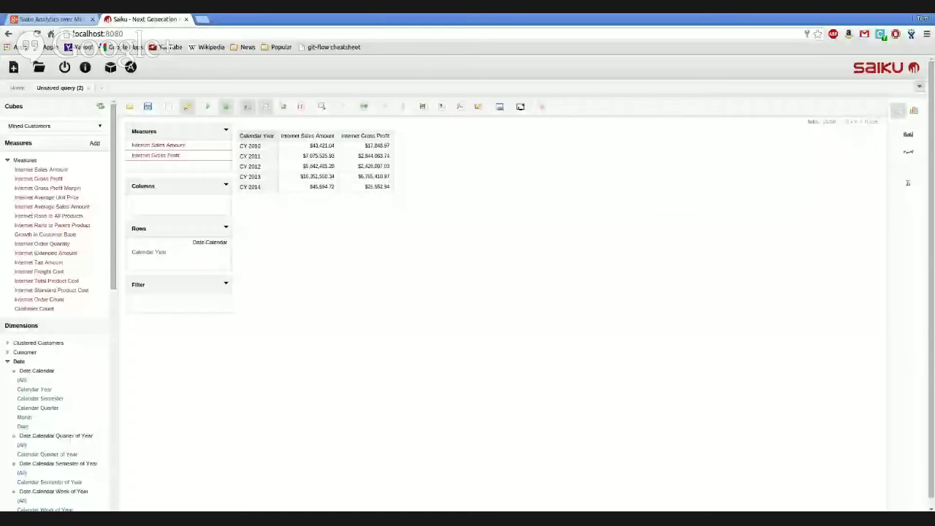
{"action": "left_click", "coordinate": [109, 66]}
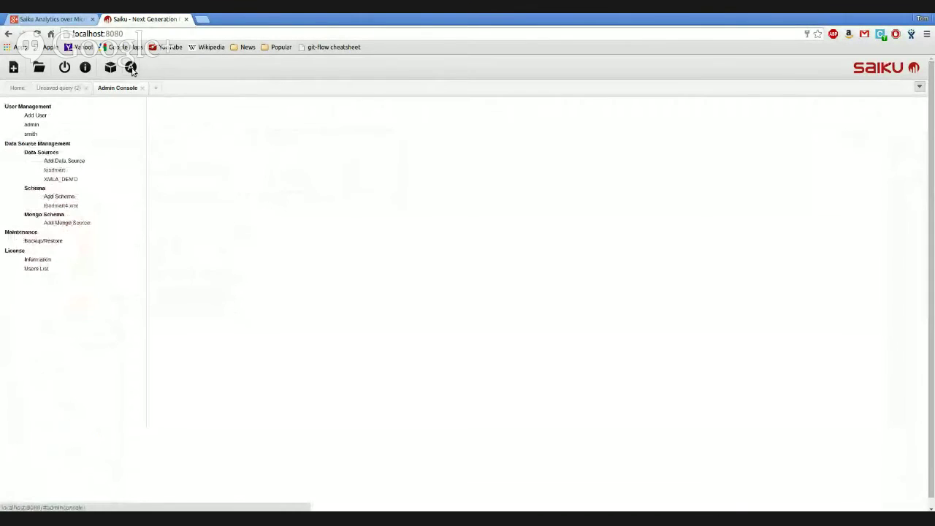
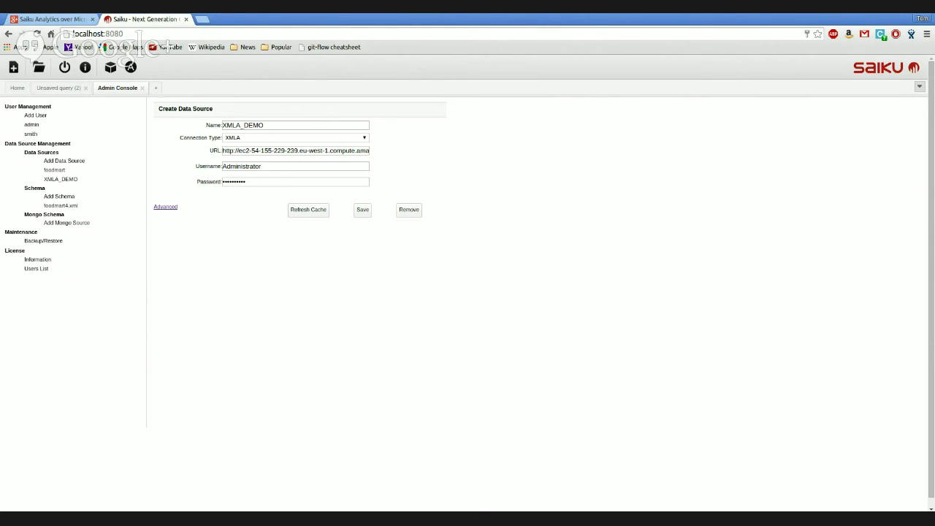
{"action": "left_click", "coordinate": [310, 126]}
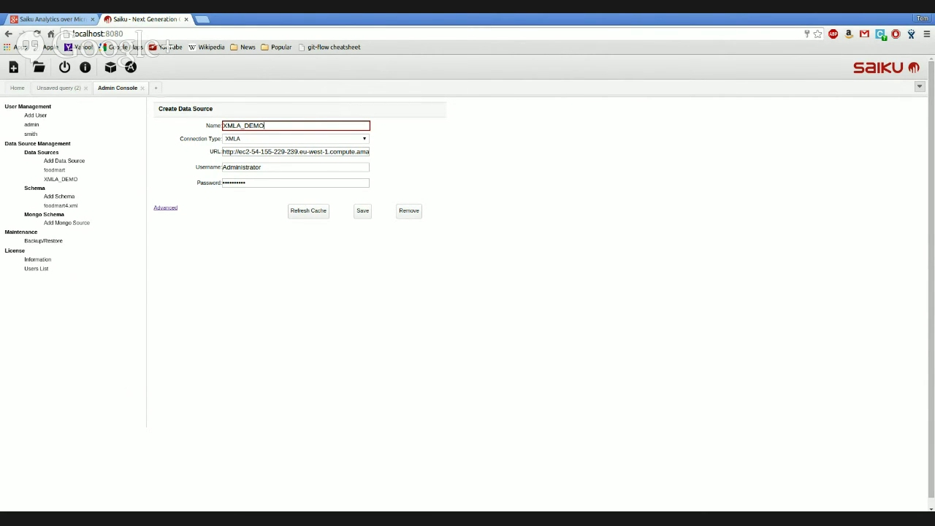
{"action": "left_click", "coordinate": [279, 152]}
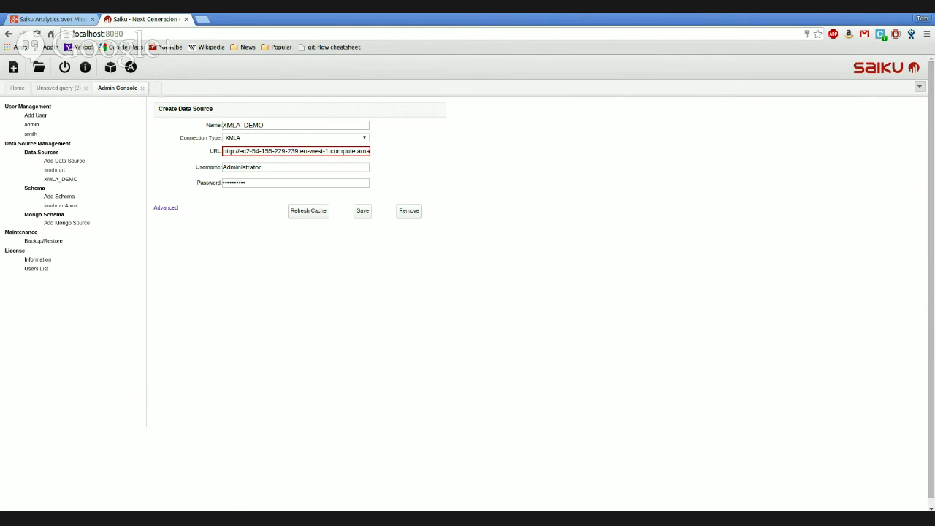
{"action": "key", "text": "End"}
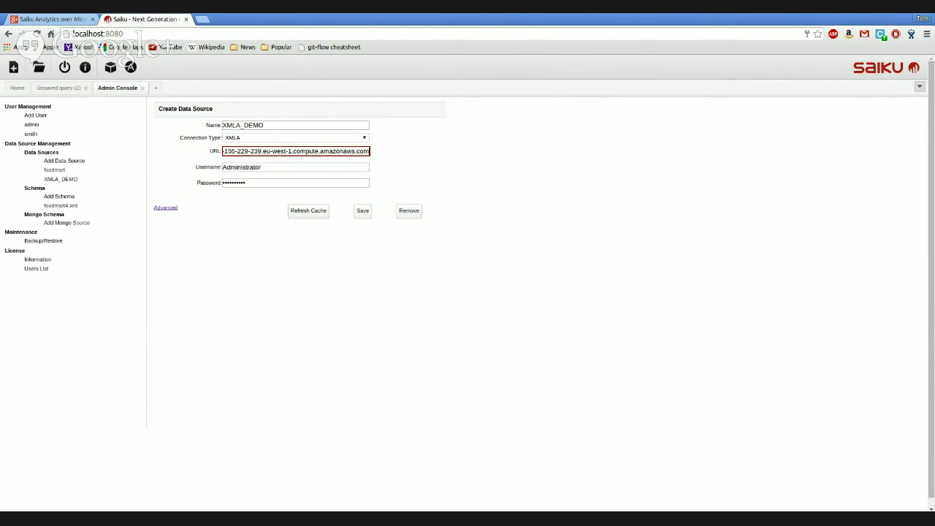
{"action": "type", "text": "/olap/msmdpump.dll"}
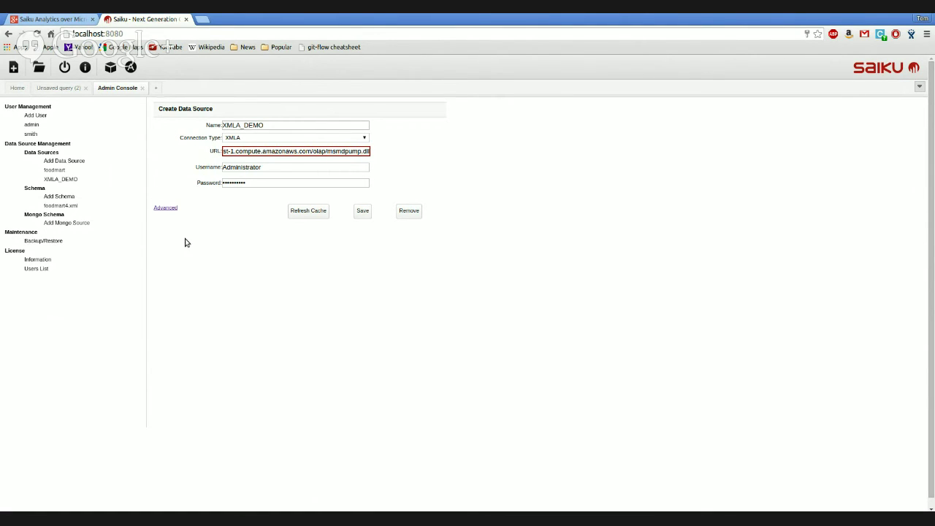
- Build a new query on the Mined Customers cube with Internet Sales Amount and Internet Gross Profit by Date.Calendar's Calendar Year on rows
{"action": "left_click", "coordinate": [13, 67]}
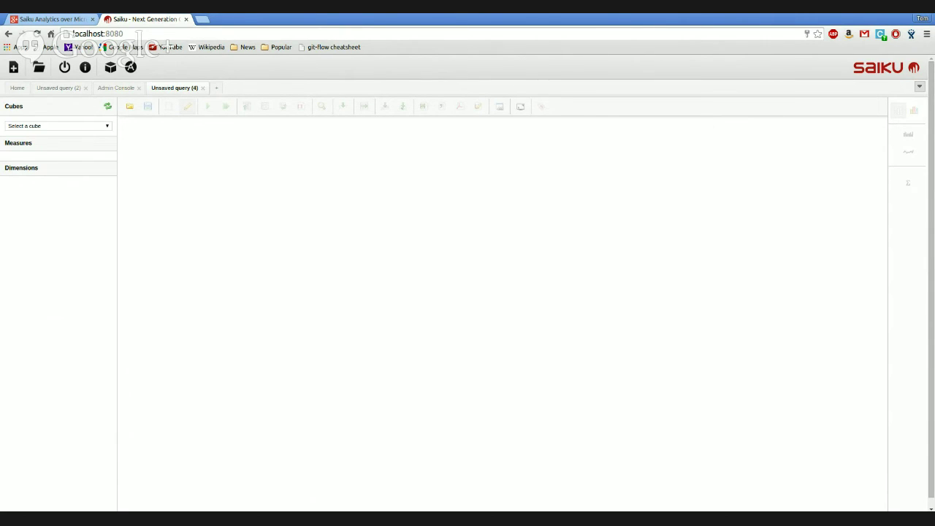
{"action": "left_click", "coordinate": [87, 157]}
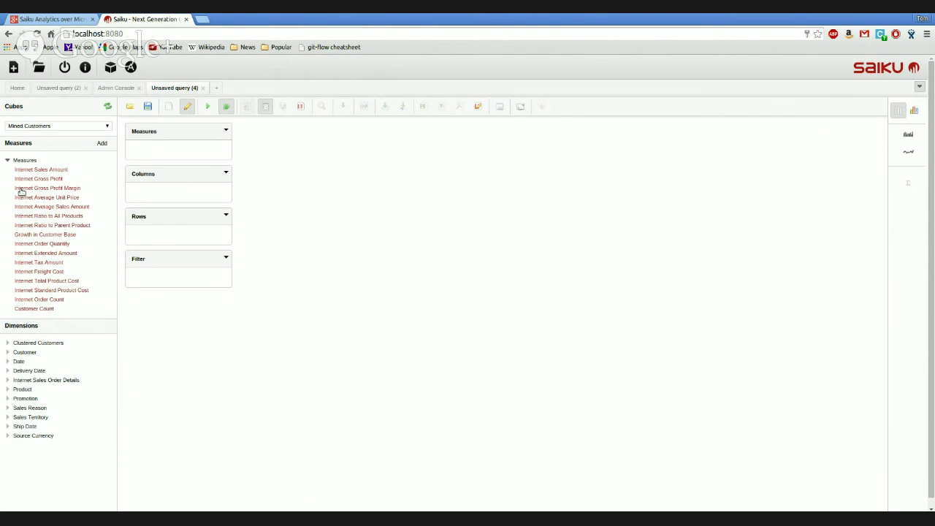
{"action": "left_click_drag", "start_coordinate": [58, 173], "coordinate": [177, 149]}
{"action": "left_click", "coordinate": [20, 361]}
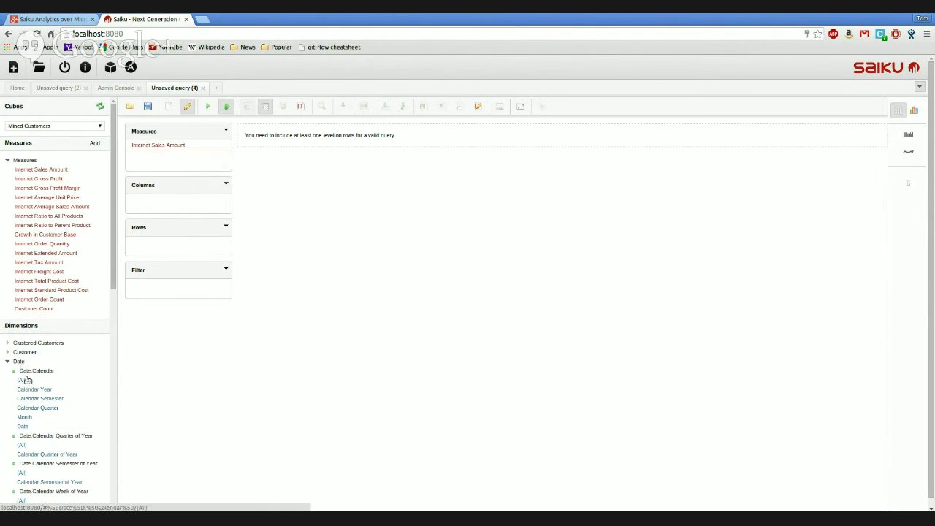
{"action": "left_click_drag", "start_coordinate": [29, 389], "coordinate": [182, 243]}
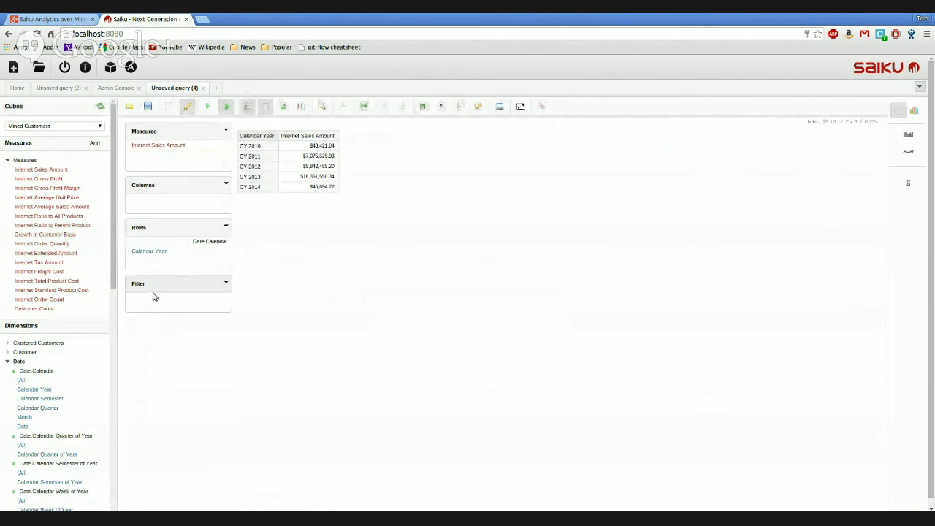
{"action": "left_click", "coordinate": [40, 179]}
- Add Calendar Year from Delivery Date.Calendar to the query's columns and display the results as a chart
{"action": "scroll", "coordinate": [50, 326], "scroll_direction": "down", "scroll_amount": 10}
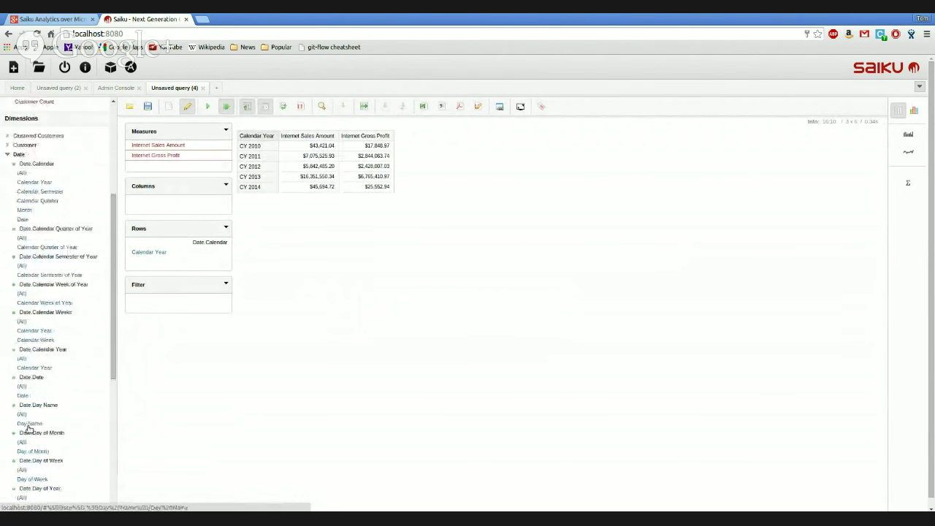
{"action": "scroll", "coordinate": [32, 406], "scroll_direction": "down", "scroll_amount": 3}
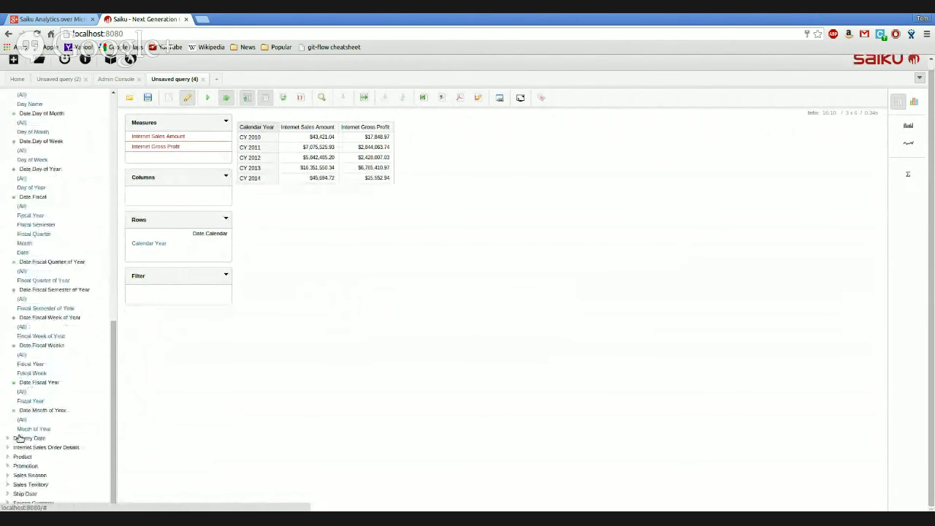
{"action": "left_click", "coordinate": [16, 439]}
{"action": "left_click", "coordinate": [31, 466]}
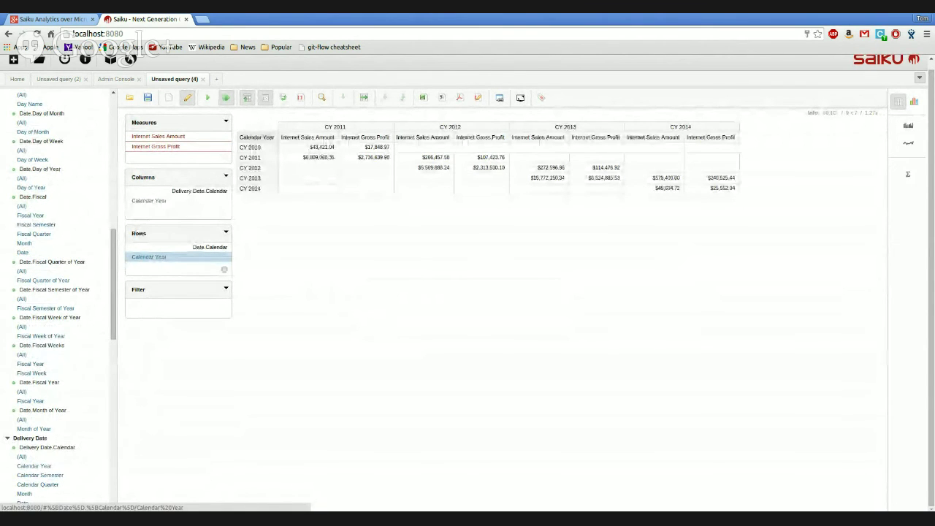
{"action": "left_click", "coordinate": [913, 102]}
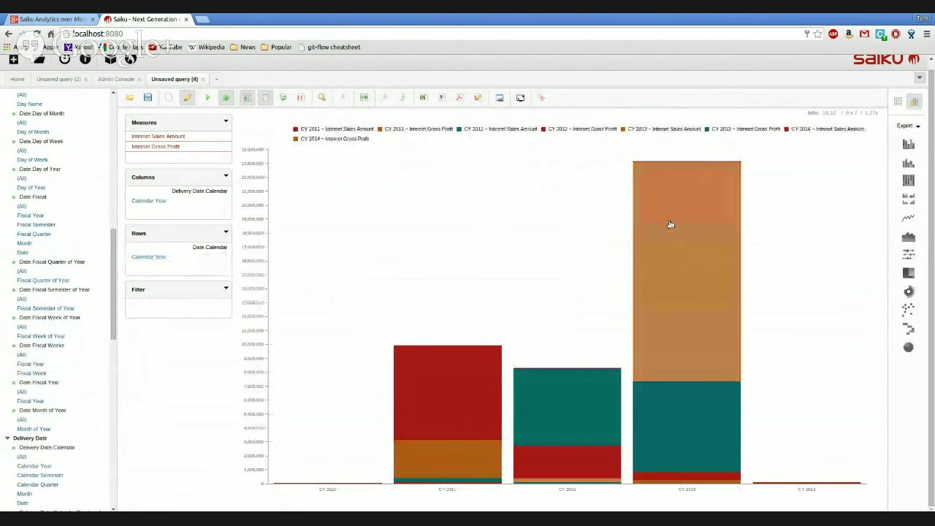
{"action": "mouse_move", "coordinate": [745, 207]}
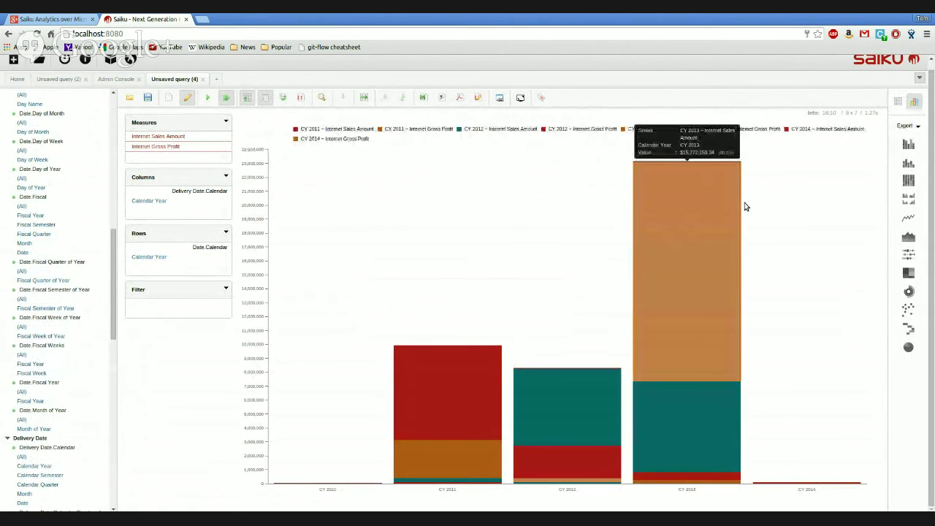